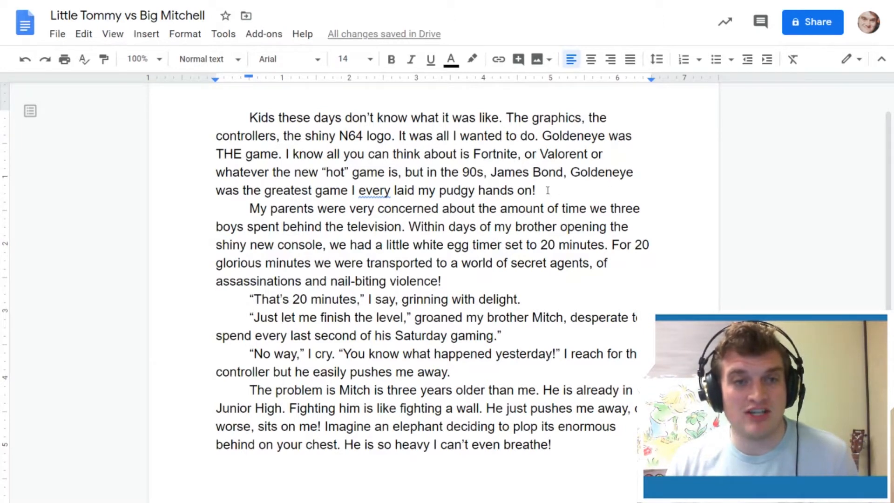
Step: Underline the last sentence of the first paragraph, beginning "I know all you can think about is Fortnite"
left_click_drag(536, 191, 287, 155)
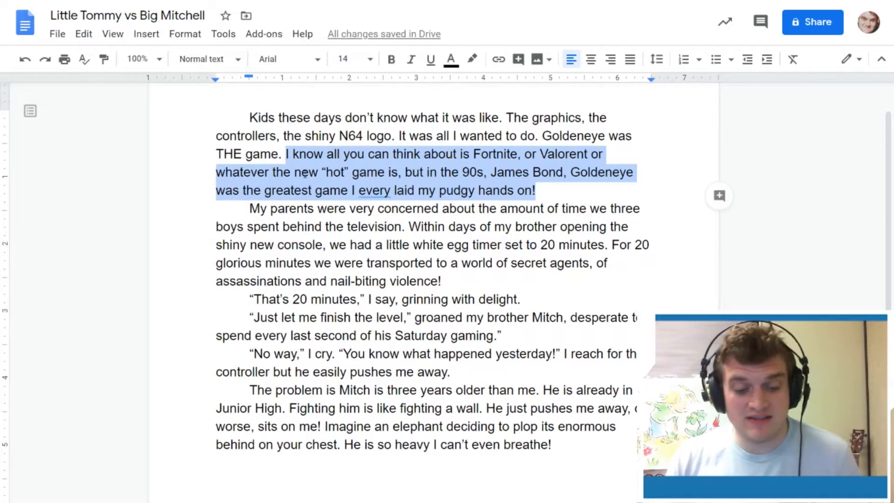
key("ctrl+u")
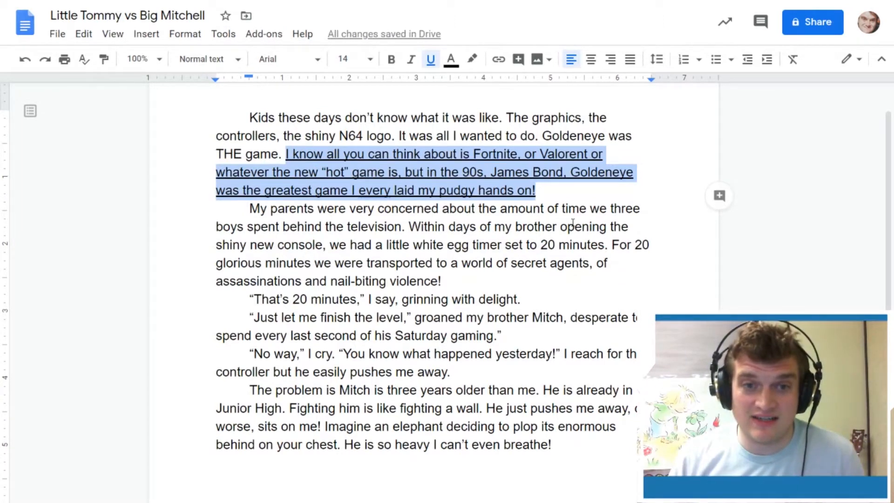
left_click(505, 228)
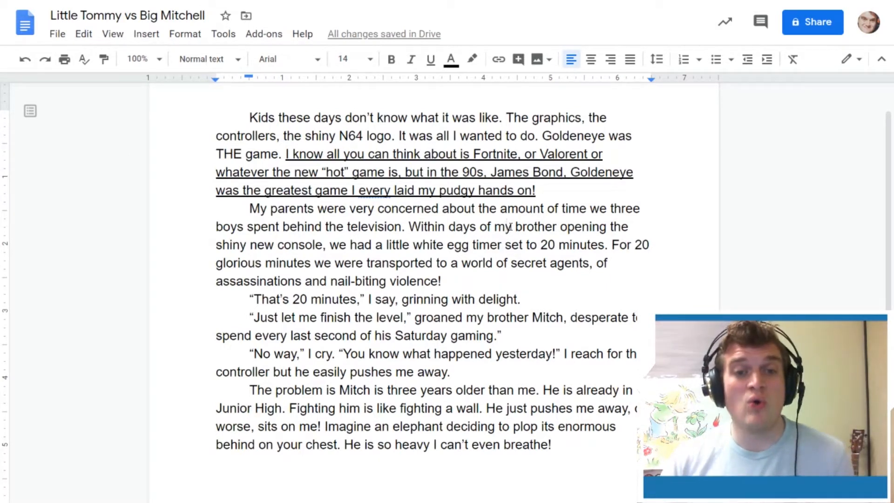
Step: Set the text color of the period and closing quotation mark after "Saturday gaming" to green
left_click_drag(502, 336, 495, 335)
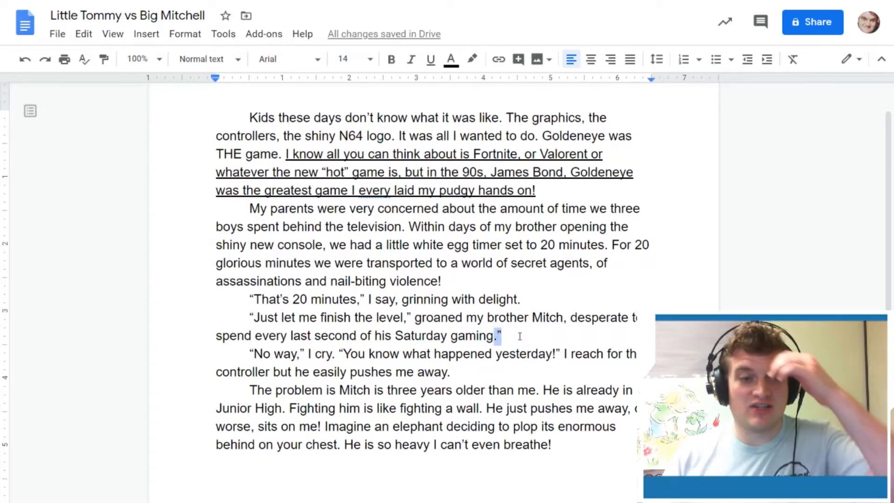
left_click(451, 60)
left_click(518, 101)
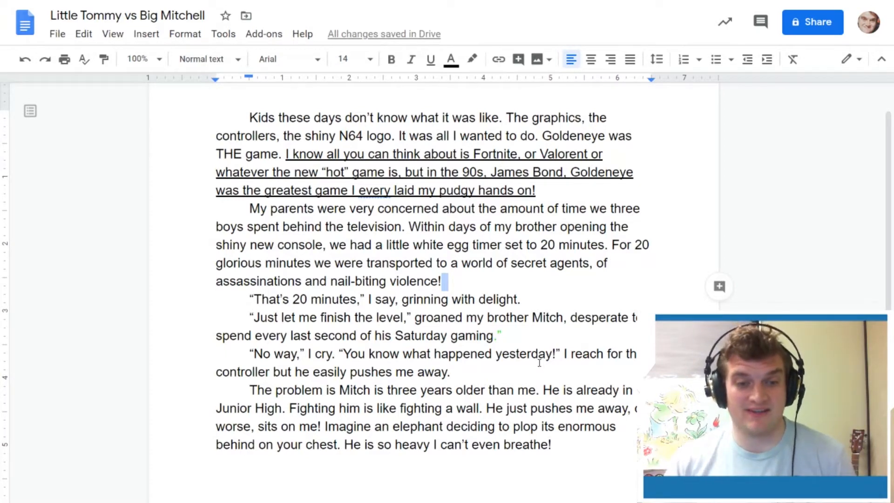
Step: Underline the story's final sentence, "He is so heavy I can't even breathe!"
left_click_drag(552, 445, 345, 447)
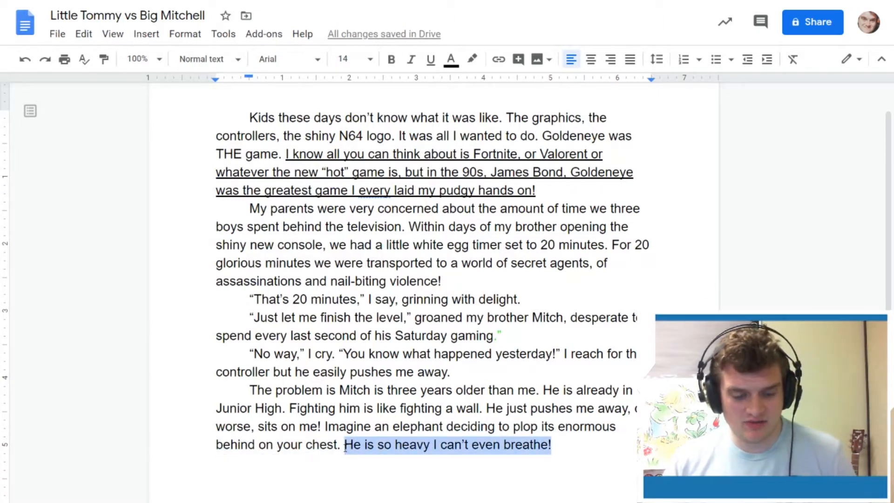
key("ctrl+u")
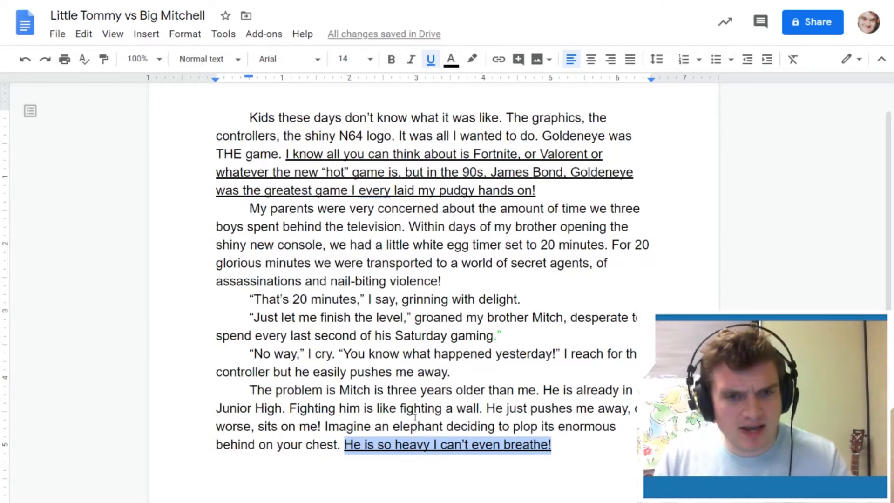
double_click(511, 335)
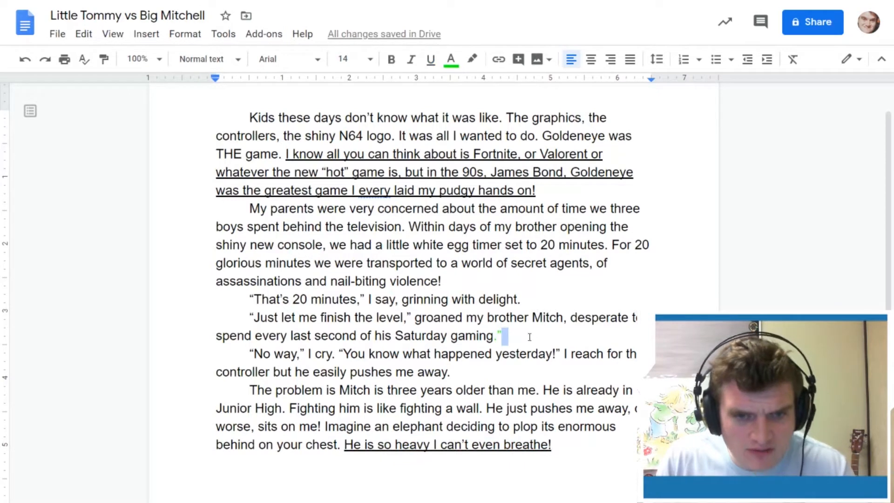
left_click(530, 337)
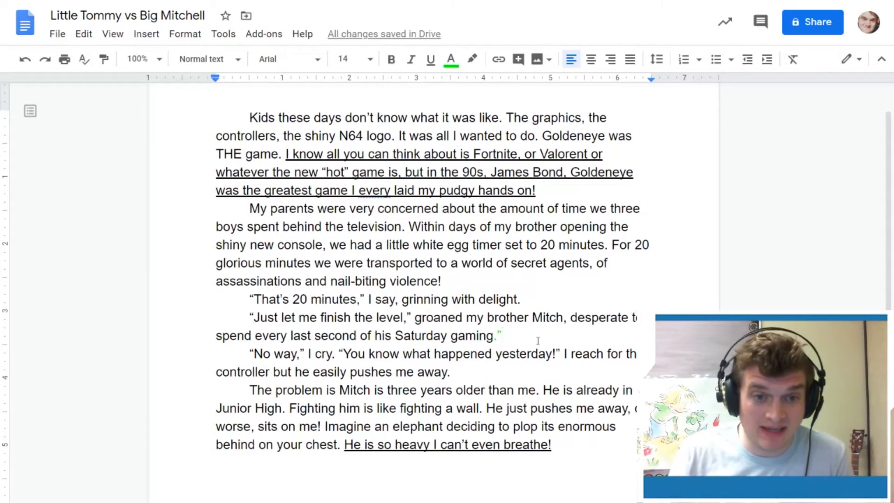
Step: Highlight the dialogue "Just let me finish the level," in green, including its quotation marks
left_click_drag(411, 317, 251, 317)
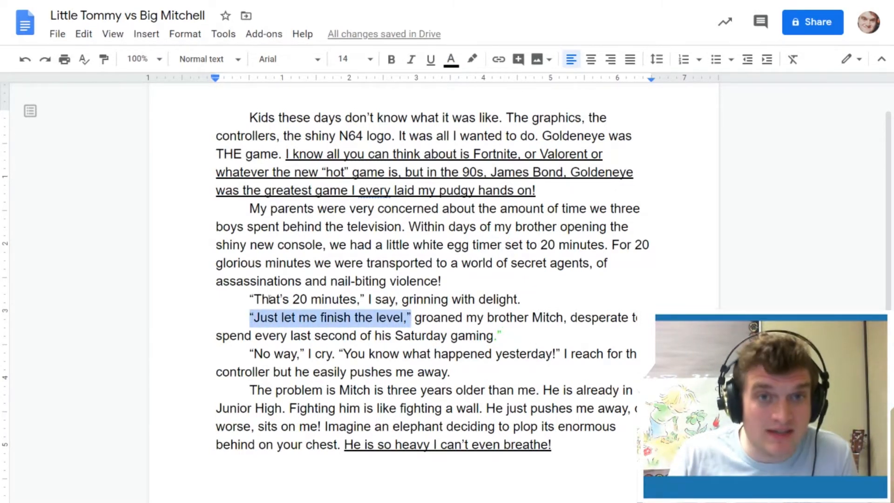
left_click(471, 59)
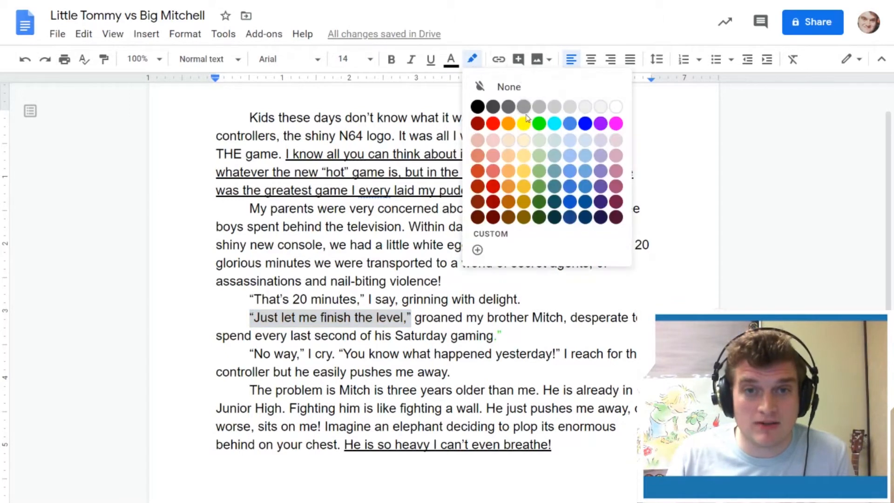
left_click(536, 125)
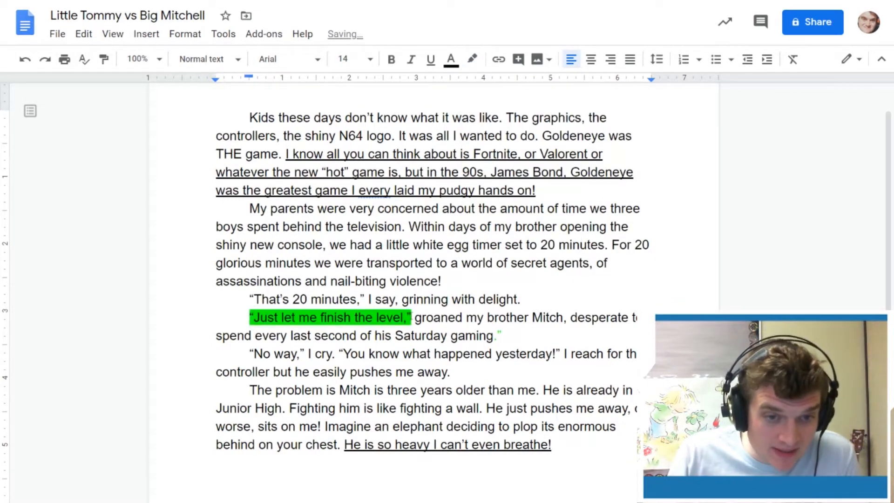
Step: Remove the stray closing quotation mark after "Saturday gaming" and retype the period that ends the sentence
left_click(538, 334)
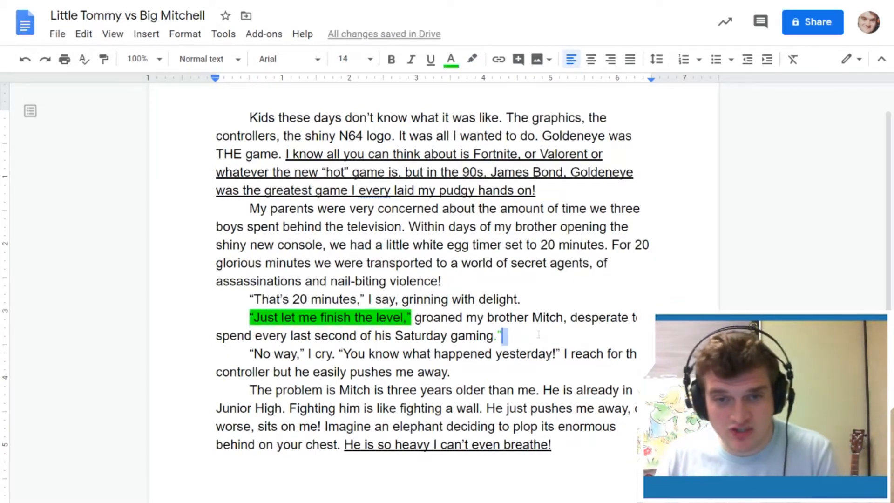
key("BackSpace")
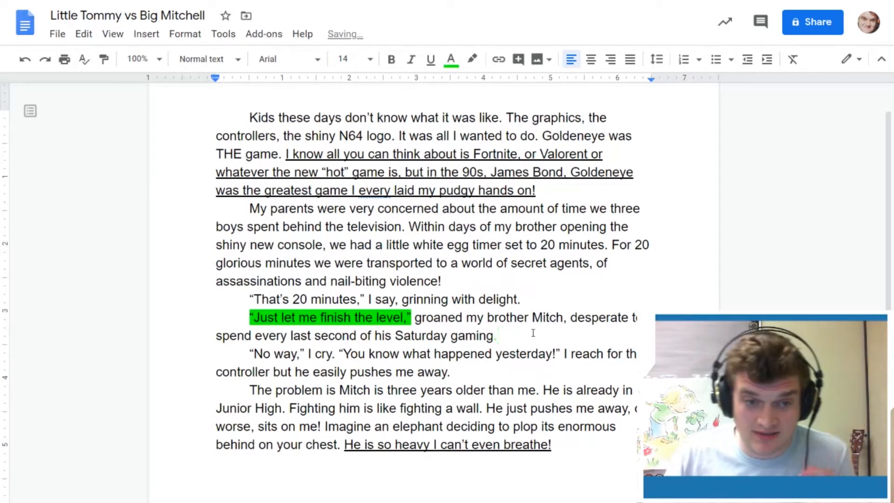
key("BackSpace")
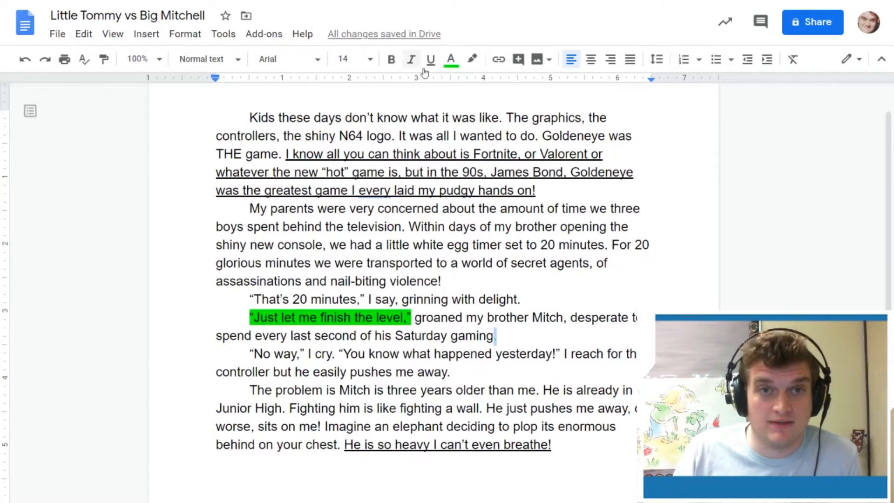
type(".")
left_click(544, 318)
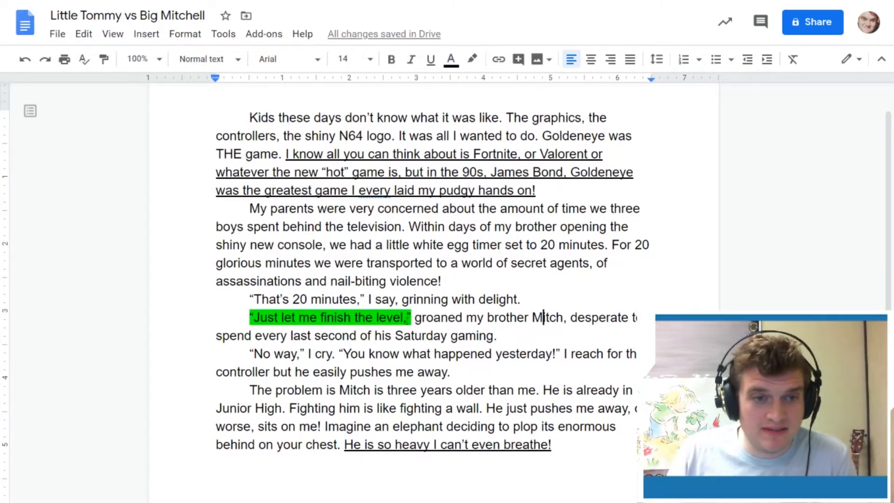
Step: Highlight the dialogue "That's 20 minutes," in green, leaving out its quotation marks
left_click(361, 299)
key("shift+Left")
key("shift+Left")
key("shift+Left")
key("shift+Left")
key("shift+Left")
key("shift+Left")
key("shift+Left")
key("shift+Left")
key("shift+Left")
key("shift+Left")
key("shift+Left")
key("shift+Left")
key("shift+Left")
key("shift+Left")
key("shift+Left")
key("shift+Left")
key("shift+Left")
key("shift+Left")
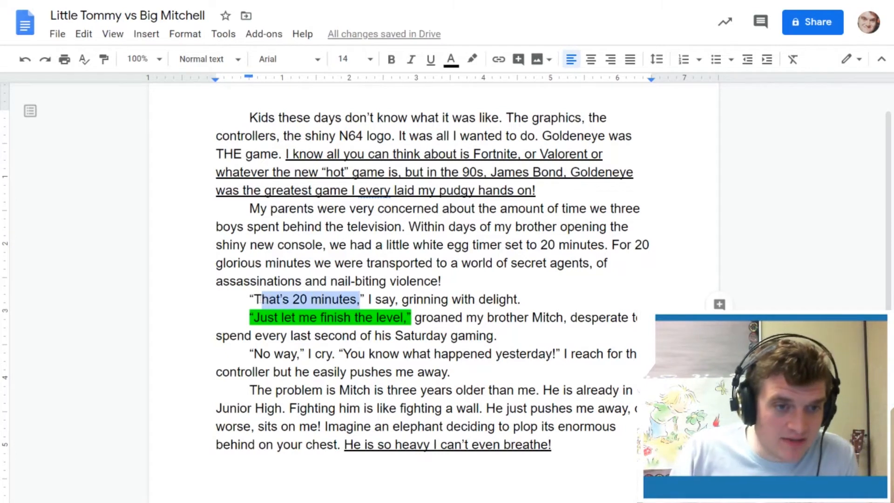
left_click(472, 58)
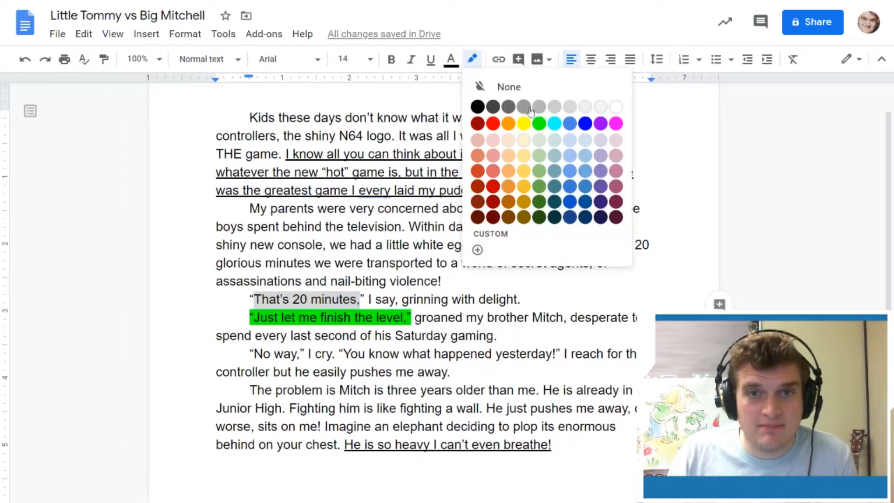
left_click(539, 125)
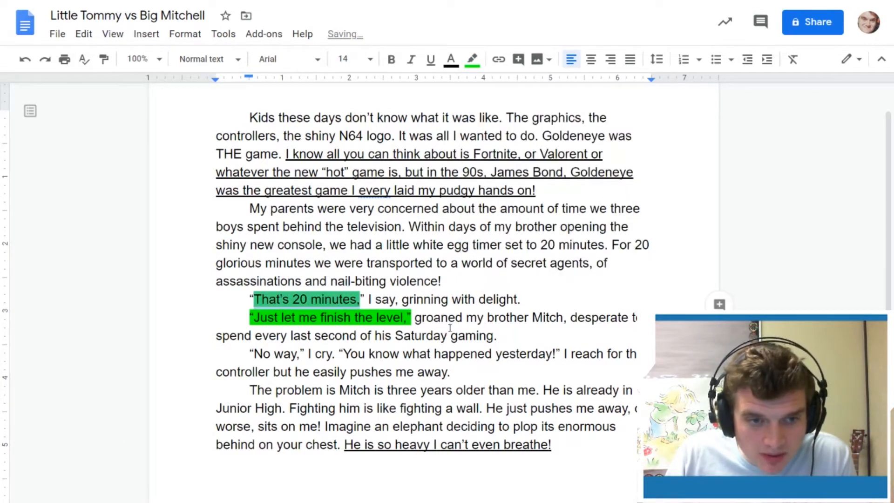
Step: Highlight the dialogue "No way," and "You know what happened yesterday!" in green, leaving out the quotation marks
left_click_drag(253, 356, 302, 355)
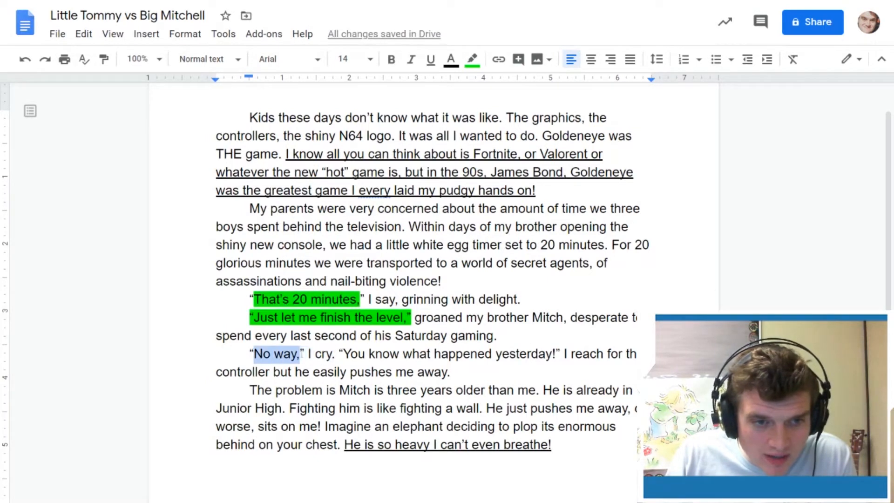
left_click(472, 59)
left_click(539, 123)
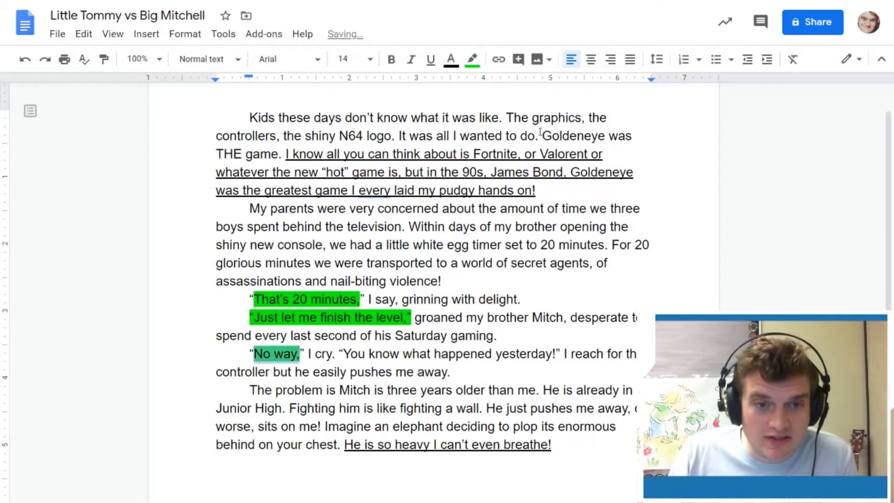
left_click_drag(343, 357, 556, 356)
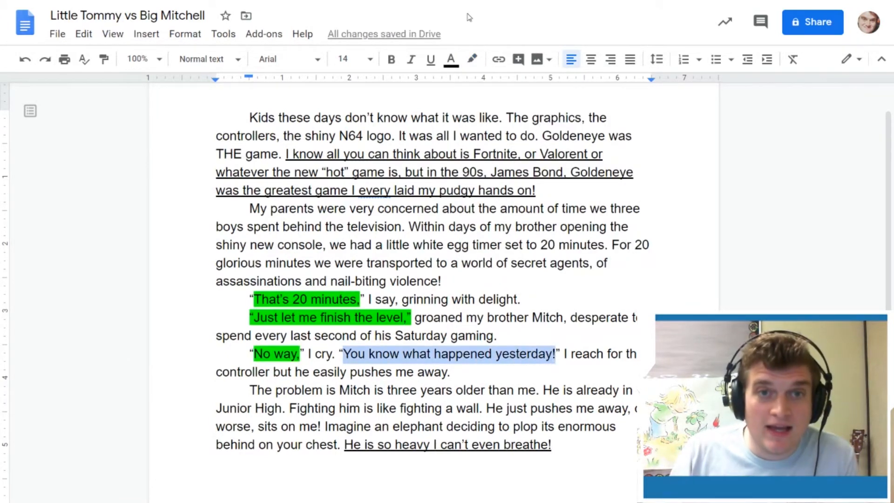
left_click(472, 59)
left_click(539, 123)
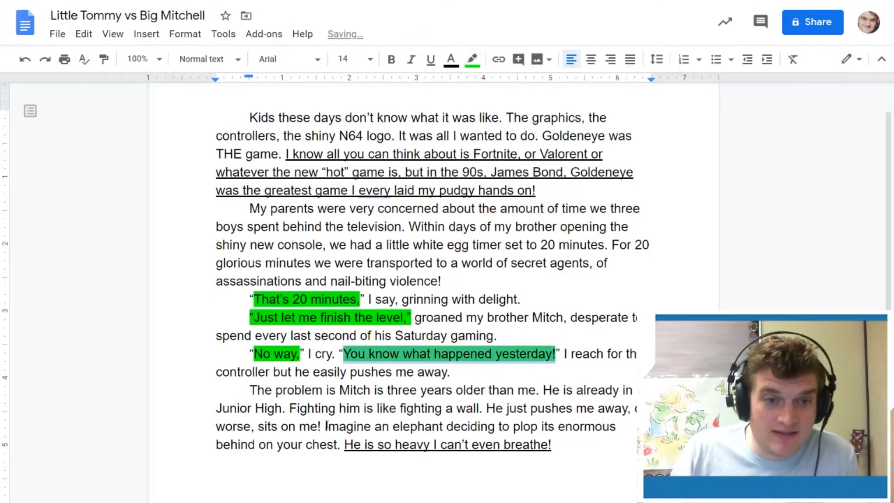
Step: Replace the misspelled "every" in the first paragraph with the suggested correction "ever"
left_click(333, 354)
mouse_move(334, 355)
left_mouse_down()
mouse_move(309, 355)
mouse_move(321, 355)
left_mouse_up()
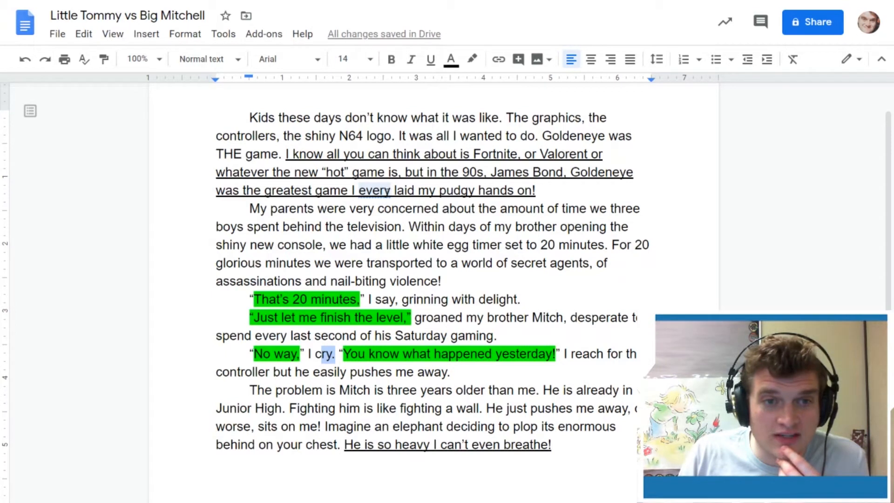
left_click(382, 191)
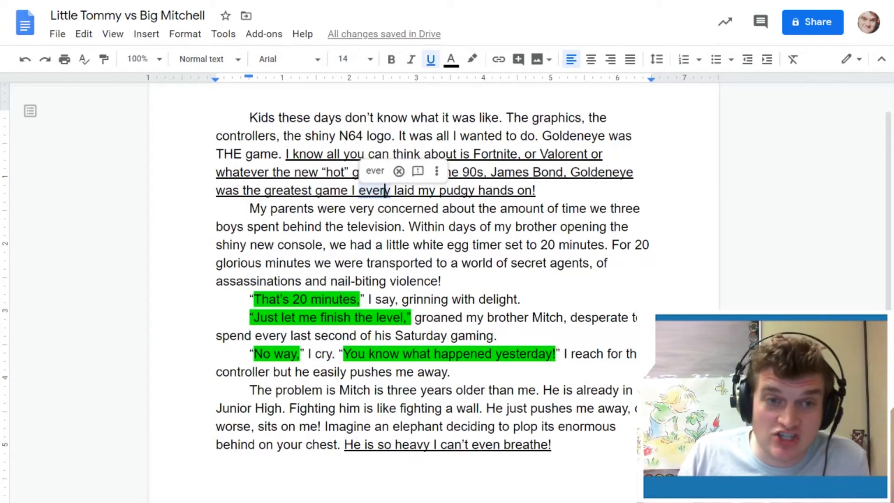
left_click(375, 171)
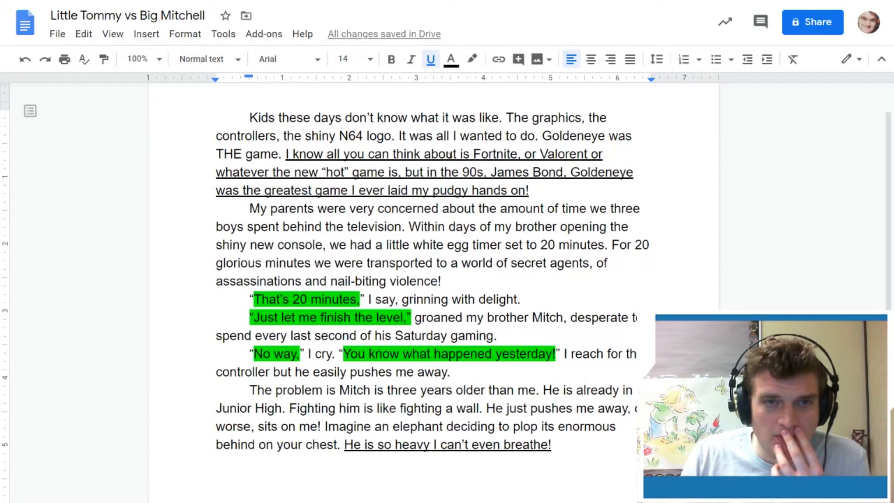
Step: Insert a comma after "Valorent" in the first paragraph and highlight it in green
left_click(592, 154)
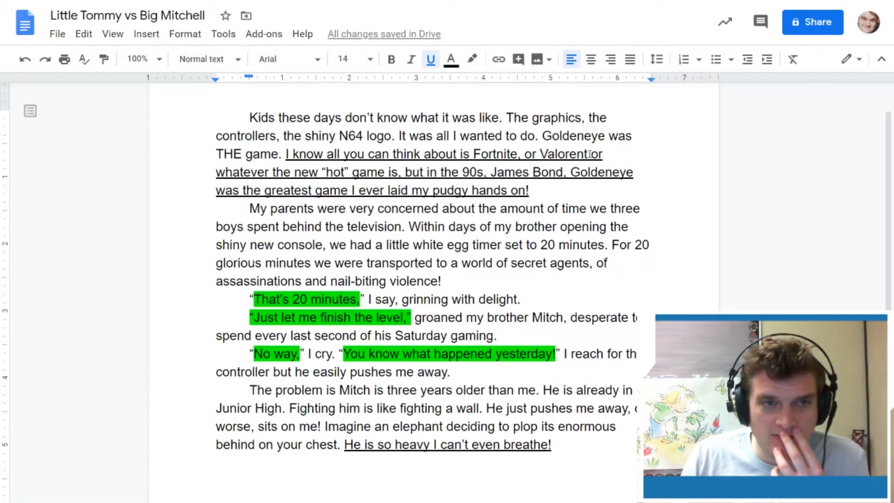
type(",")
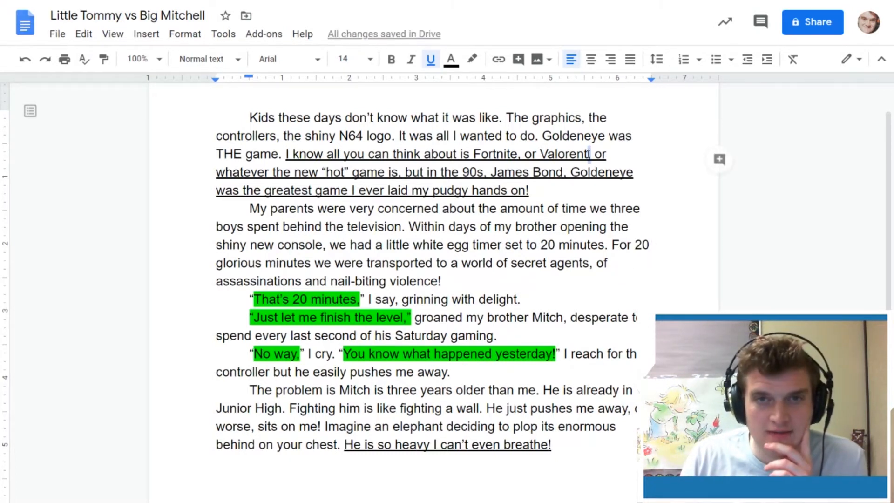
left_click(472, 59)
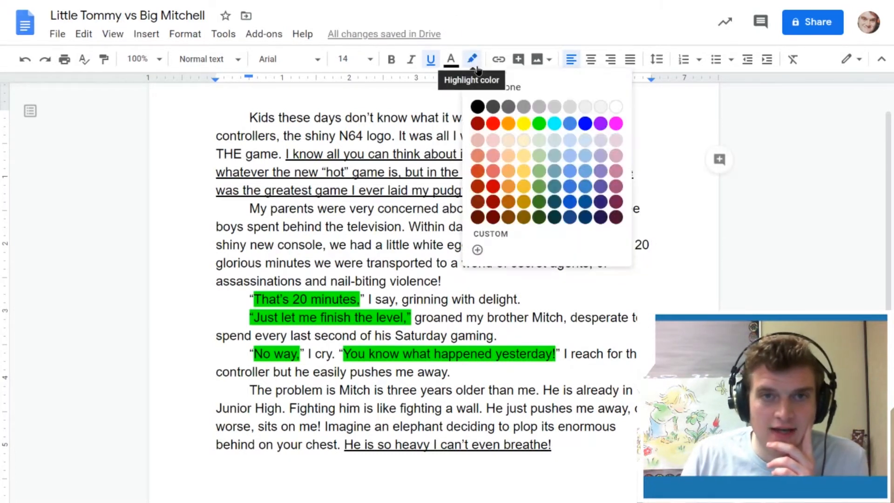
left_click(539, 123)
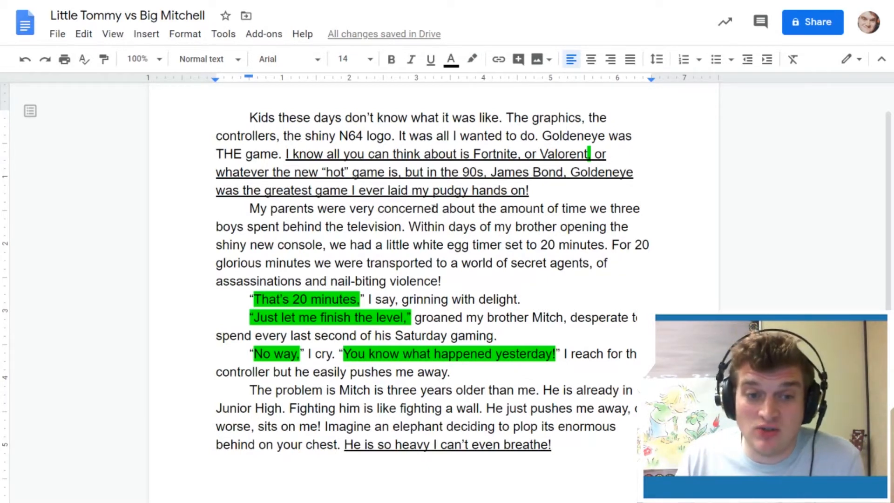
Step: Highlight the dialogue tags "say,", "groaned" and "cry." in yellow
left_click_drag(396, 299, 375, 299)
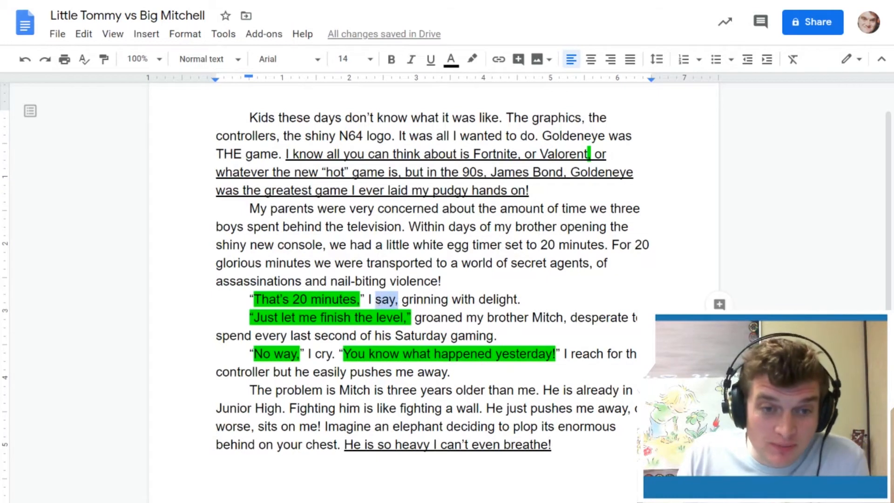
left_click(472, 58)
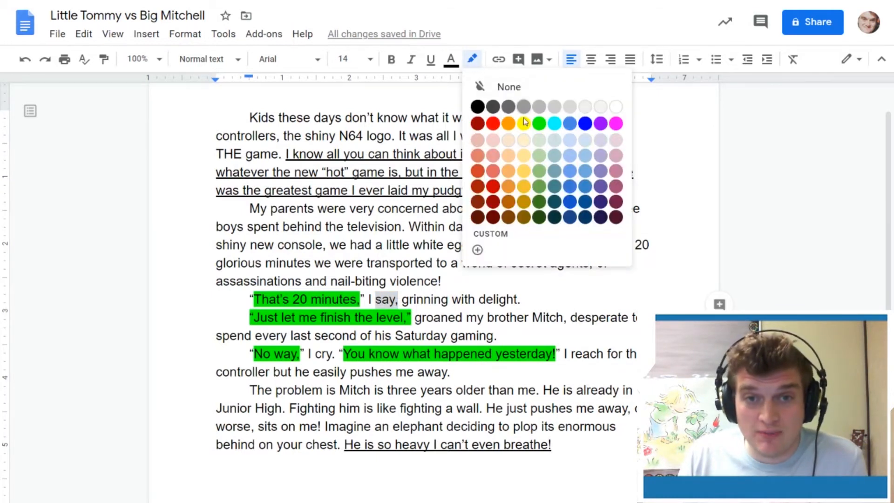
left_click(524, 123)
left_click_drag(463, 317, 414, 317)
left_click(472, 59)
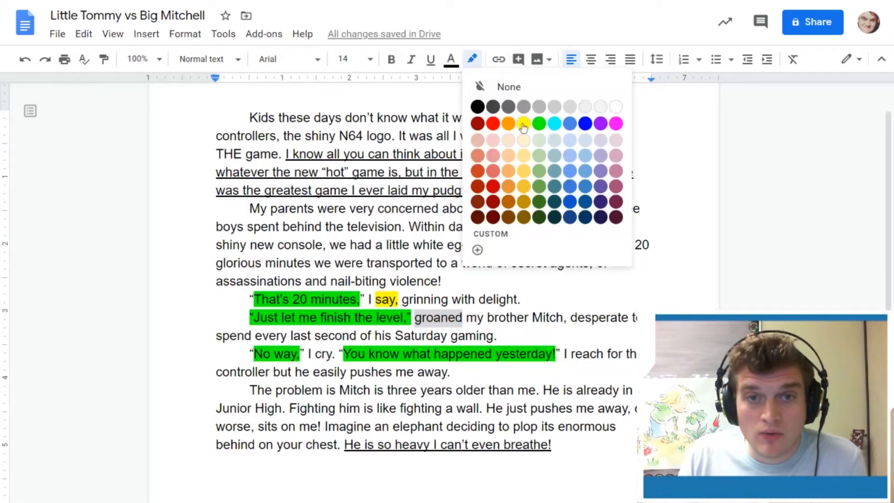
left_click(522, 123)
left_click_drag(336, 355, 317, 354)
left_click(472, 59)
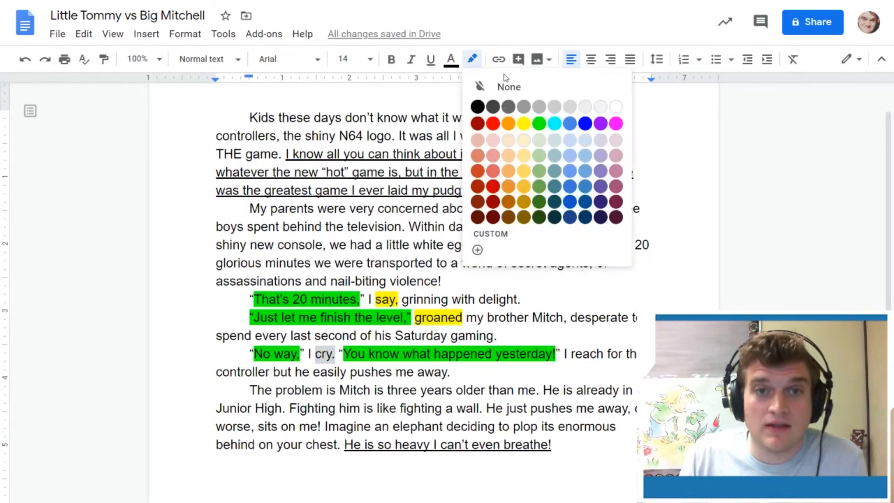
left_click(523, 124)
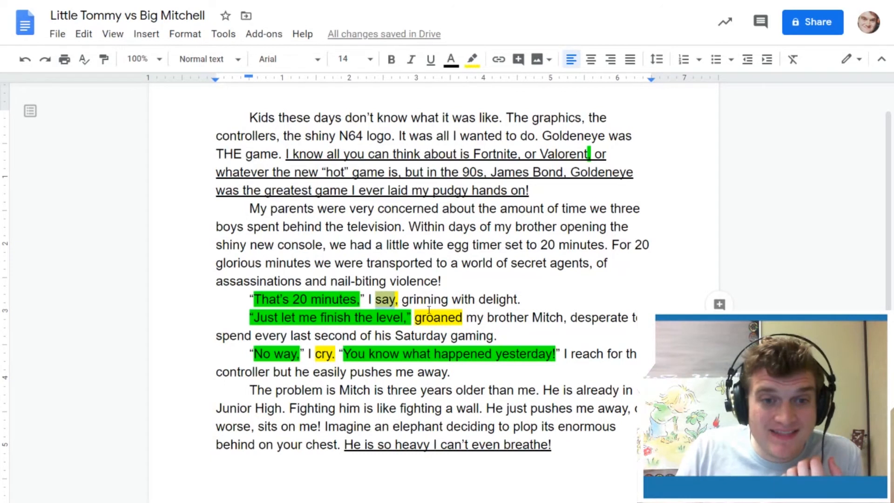
Step: Replace "say, grinning with" after "That's 20 minutes," with "chuckle with" and highlight the new words in green
left_click_drag(479, 299, 375, 299)
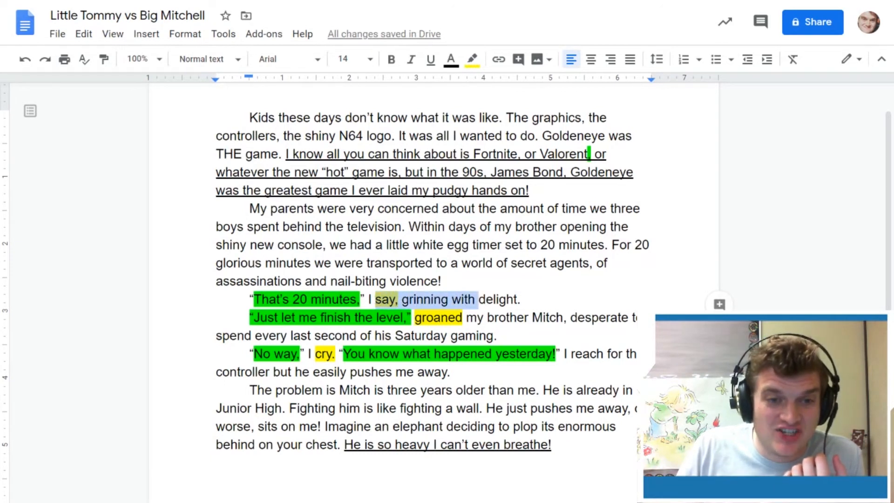
type("chuckle with")
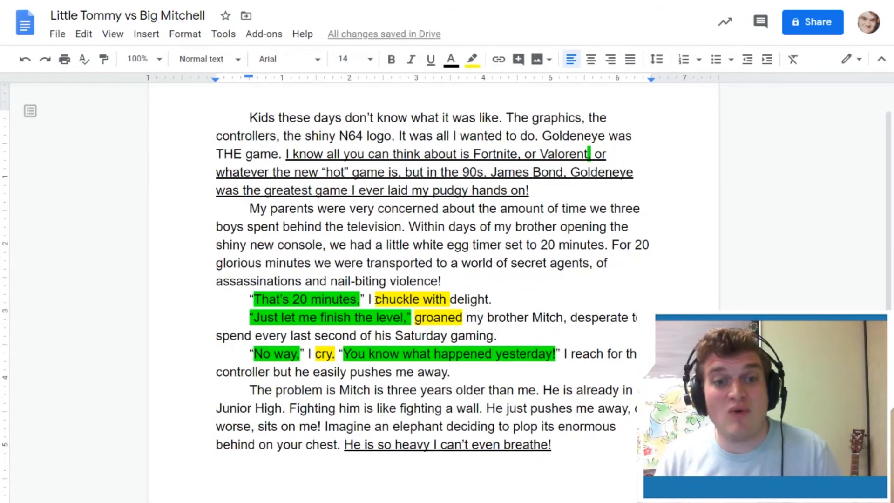
left_click_drag(451, 299, 376, 299)
left_click(472, 59)
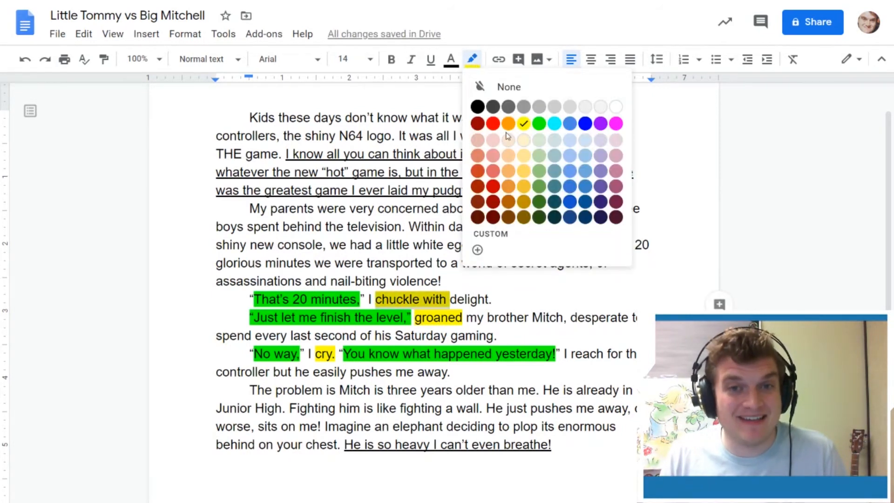
left_click(539, 123)
left_click(591, 264)
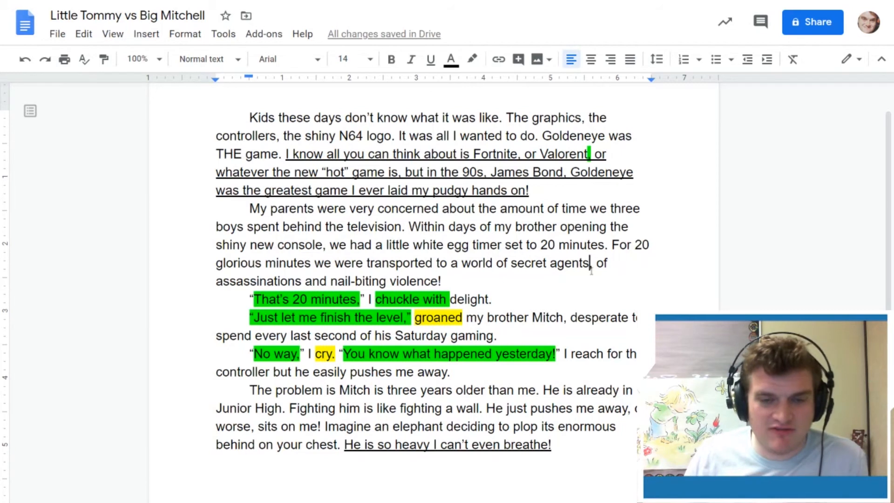
Step: Highlight "Fighting him is like fighting" in the last paragraph in yellow
left_click_drag(442, 409, 289, 408)
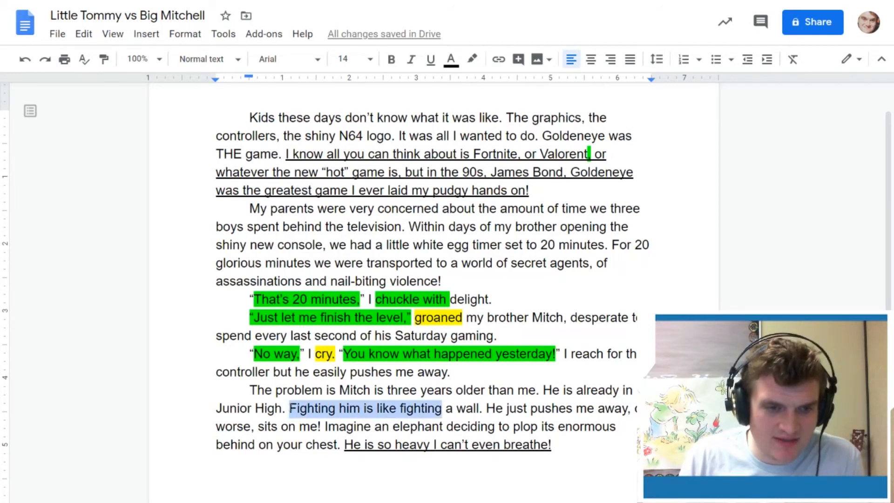
left_click(472, 62)
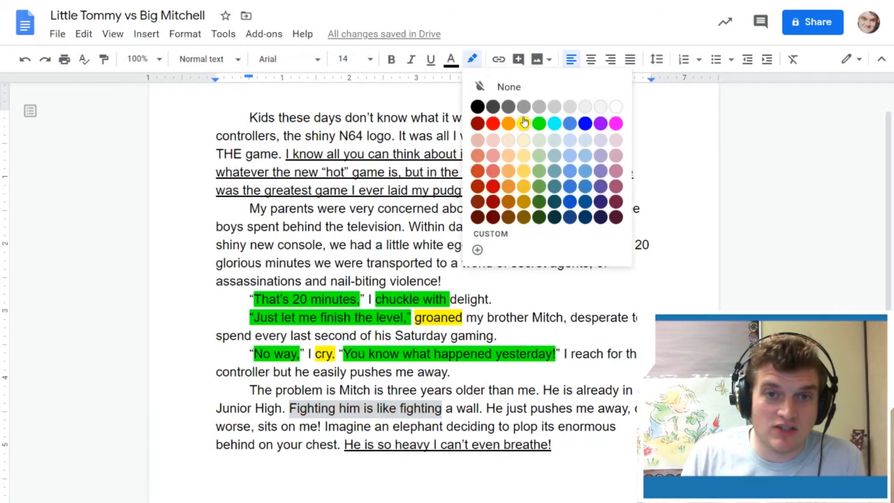
left_click(527, 127)
left_click(564, 392)
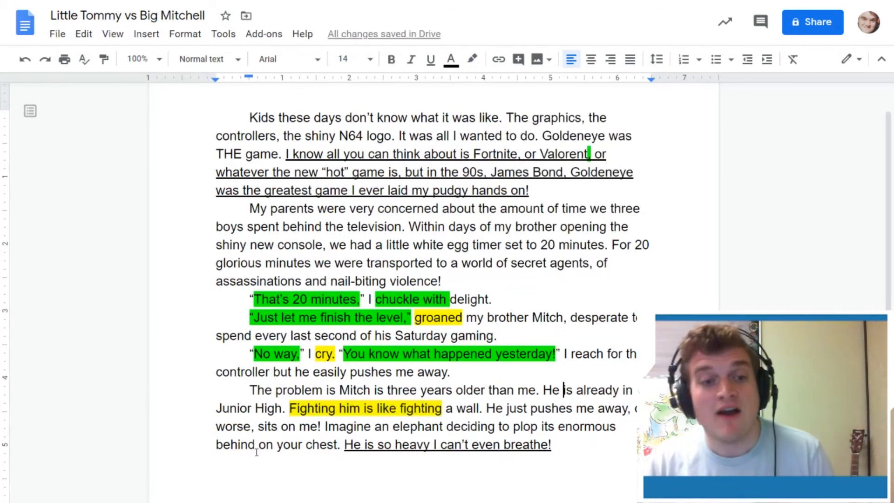
Step: Replace the second "fighting" in the yellow-highlighted phrase with "banging your head against"
left_click(431, 411)
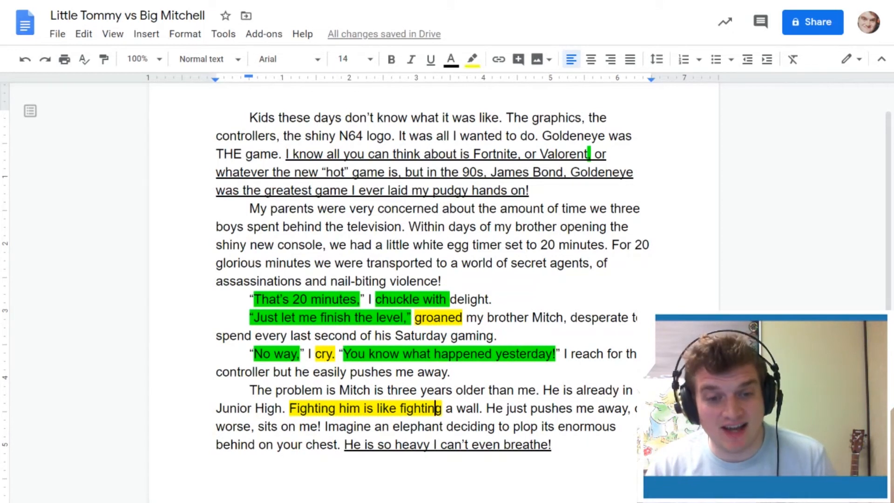
double_click(432, 412)
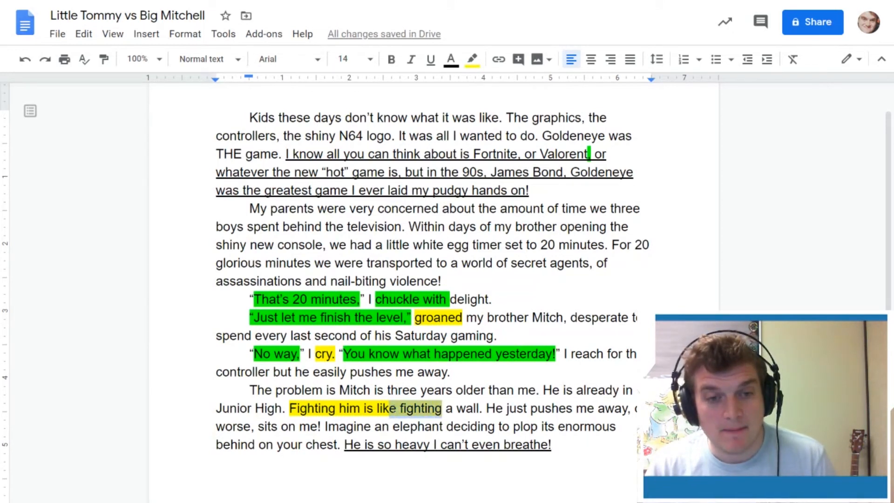
type("bagn")
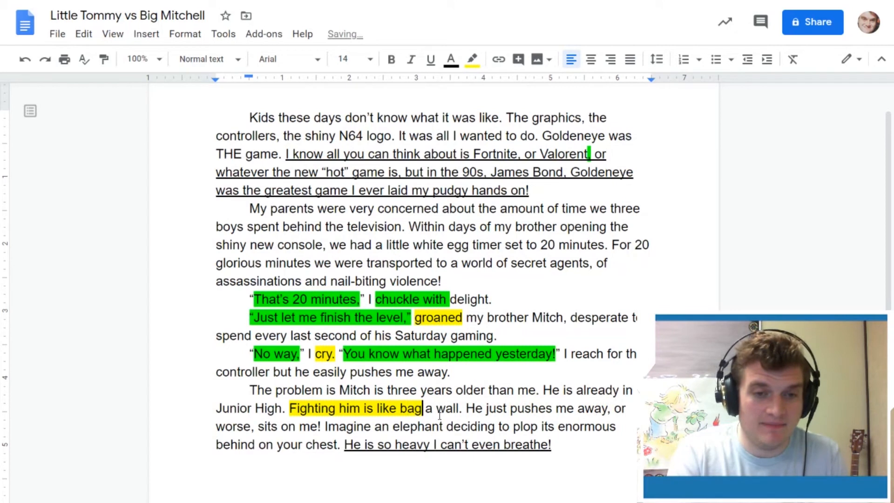
key("BackSpace")
key("BackSpace")
type("nging your head agai")
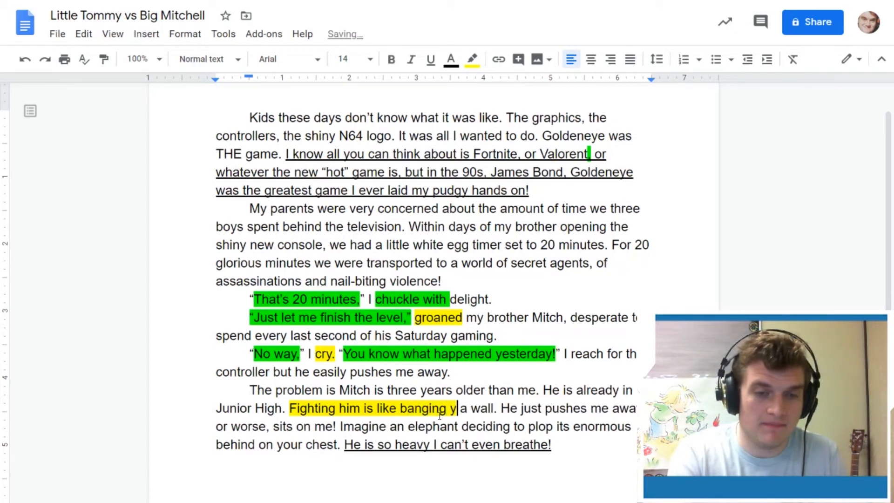
type("nst")
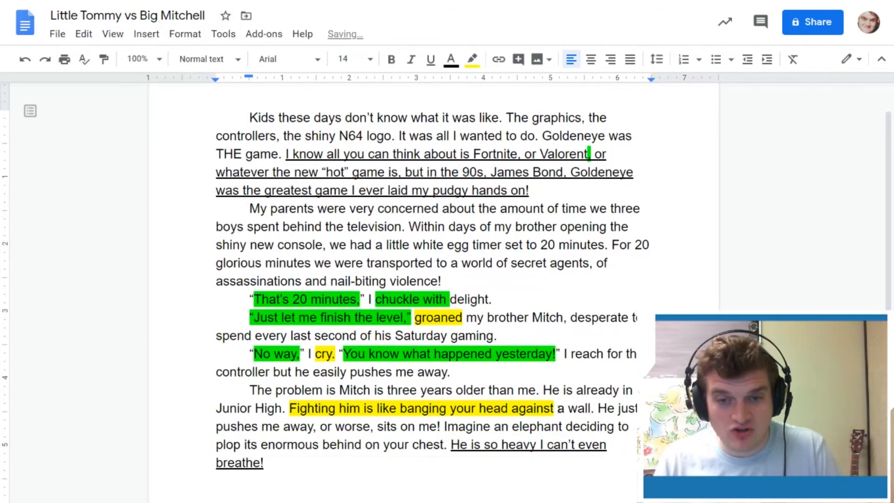
Step: Highlight the phrase "banging your head against" in green
key("ctrl+shift+Left")
key("ctrl+shift+Left")
key("ctrl+shift+Left")
key("ctrl+shift+Left")
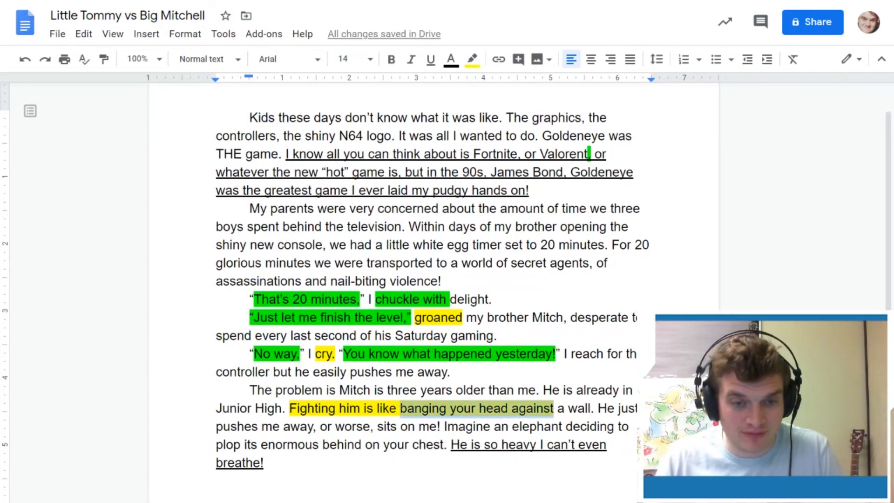
left_click(473, 59)
left_click(539, 123)
left_click(633, 426)
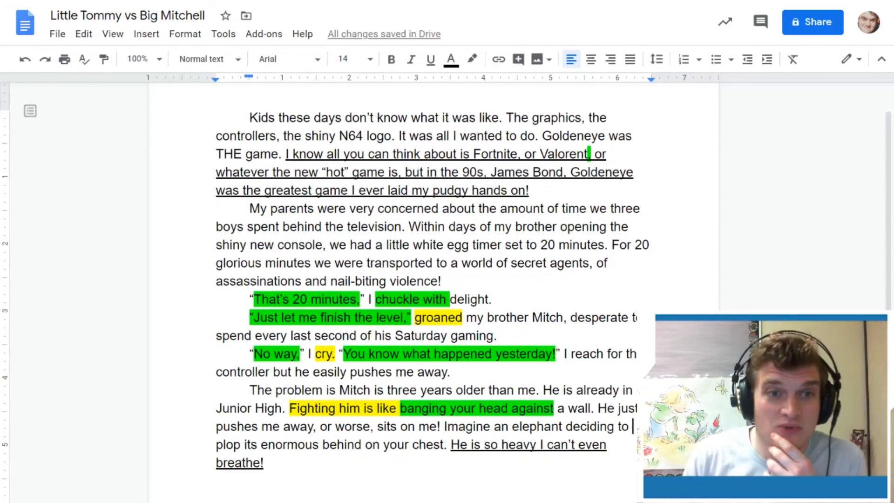
Step: Highlight the whole underlined sentence in the first paragraph in yellow
left_click_drag(530, 191, 286, 154)
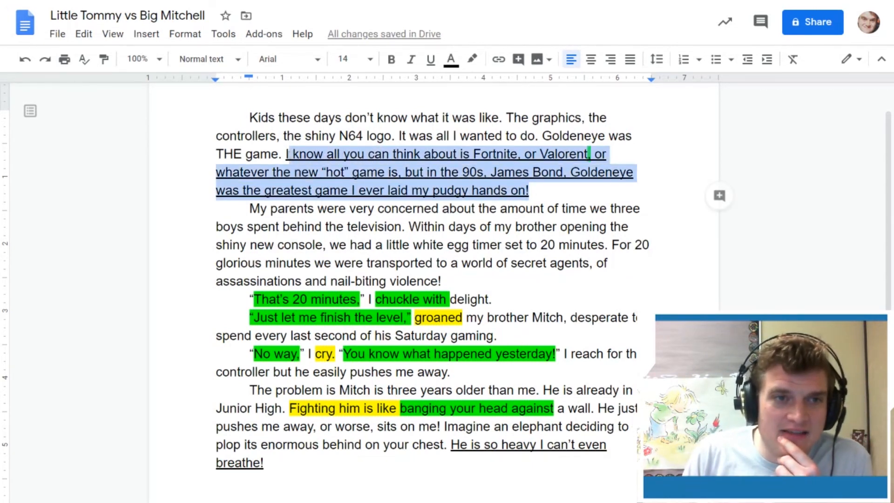
left_click(472, 59)
left_click(523, 123)
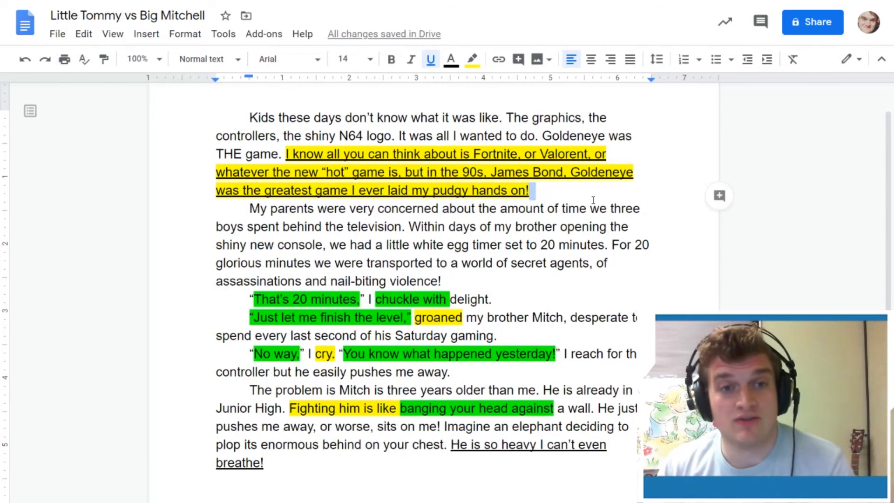
Step: Replace the comma after "game is" with a period and delete the "or" before "Valorent"
left_click(404, 172)
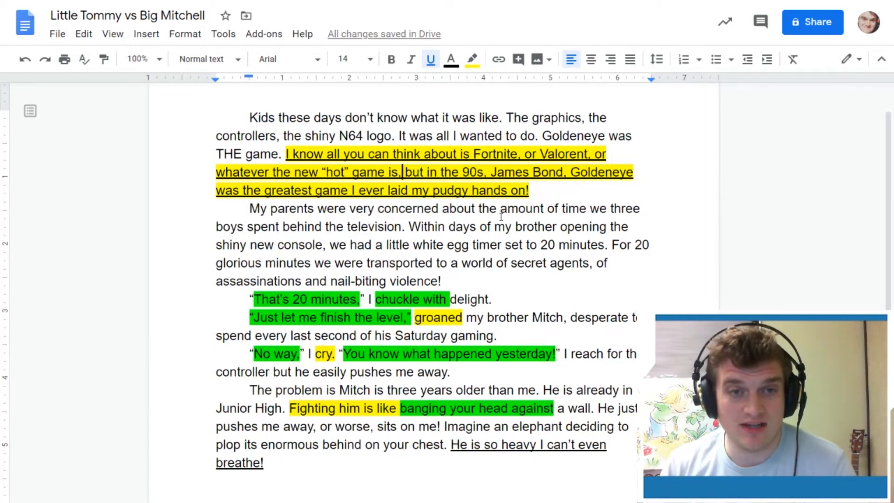
key("BackSpace")
type(".")
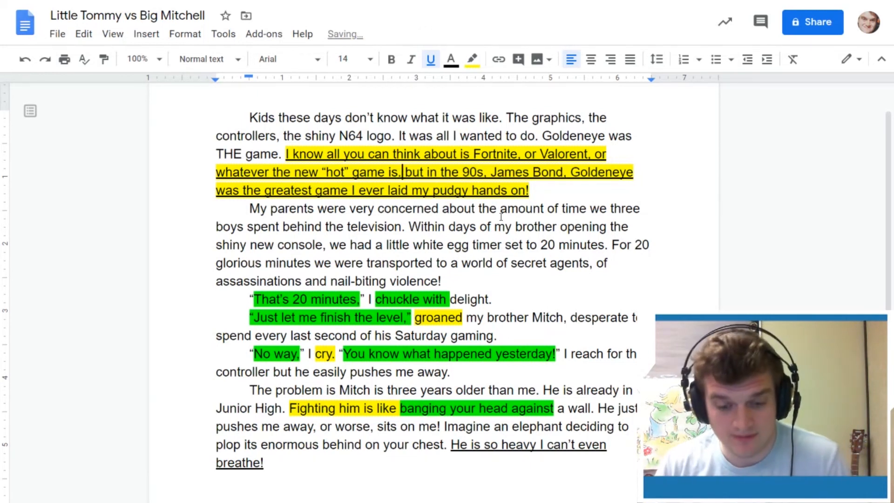
double_click(531, 154)
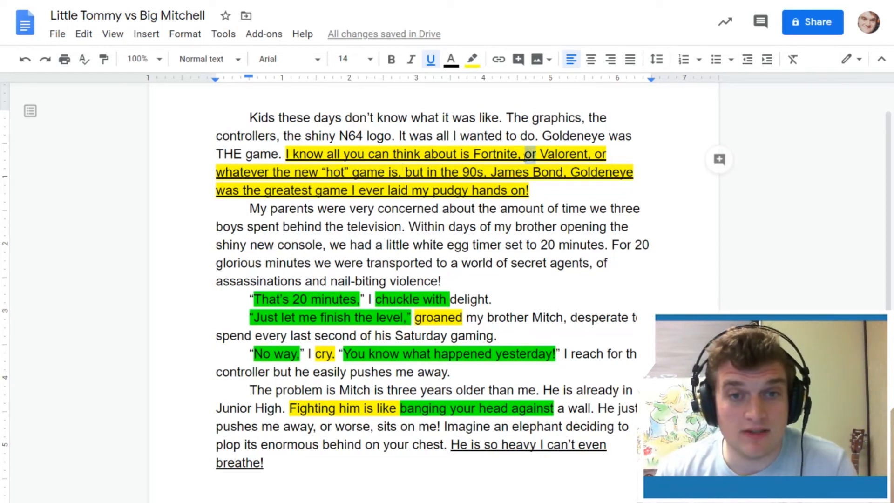
key("BackSpace")
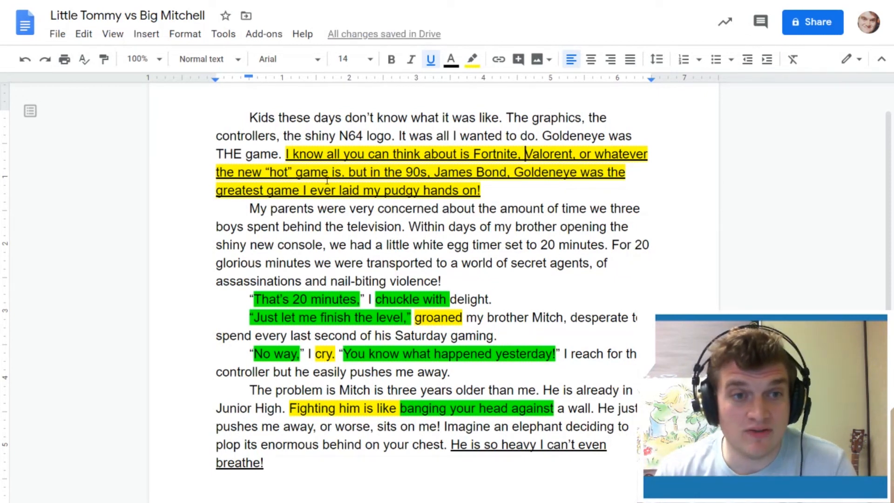
Step: Capitalize "But" at the start of the new sentence and delete "James Bond," before "Goldeneye"
left_click(350, 172)
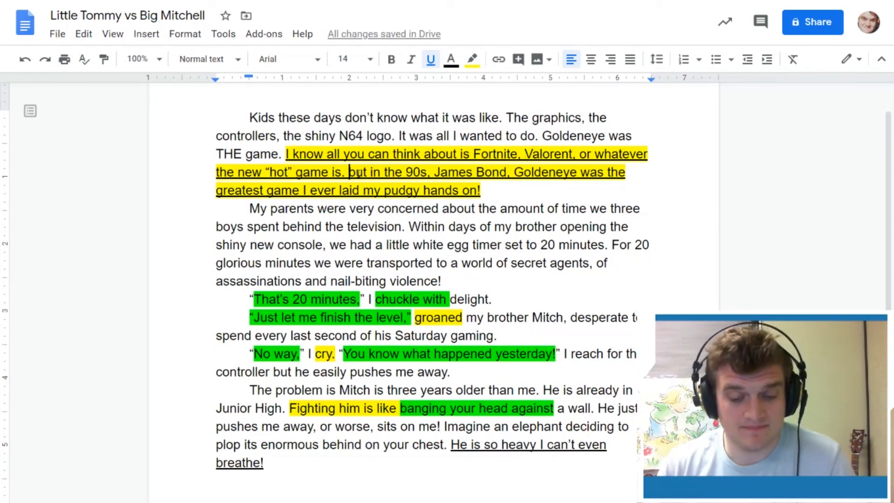
key("Delete")
type("B")
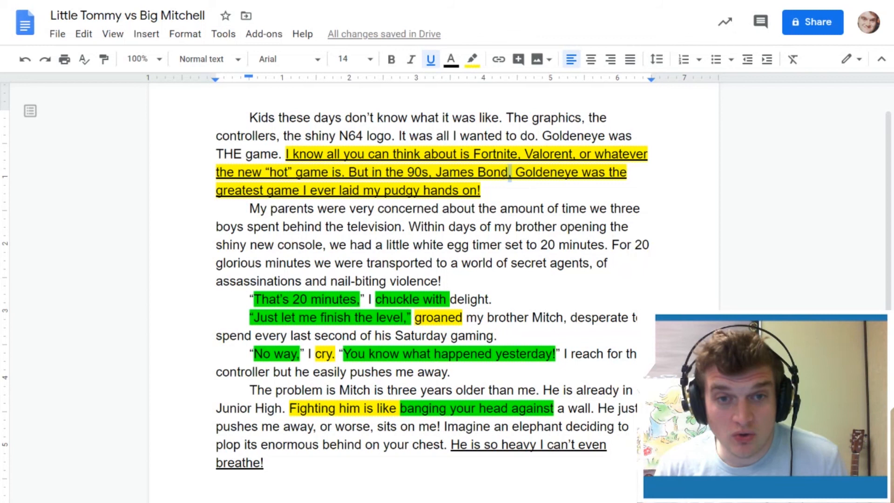
left_click_drag(512, 172, 422, 172)
key("shift+Right")
key("shift+Right")
key("Delete")
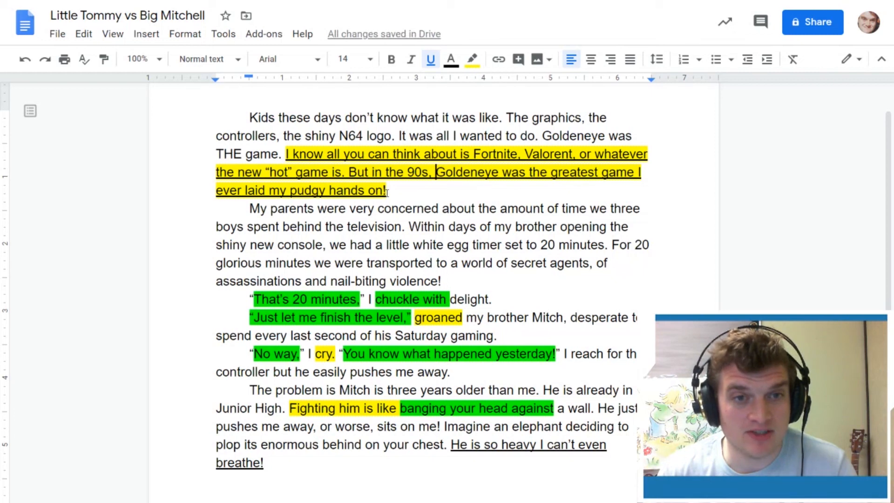
Step: Highlight the revised underlined sentences in the first paragraph, from "I know" to "hands on!", in green
left_click_drag(394, 192, 285, 153)
left_click(472, 59)
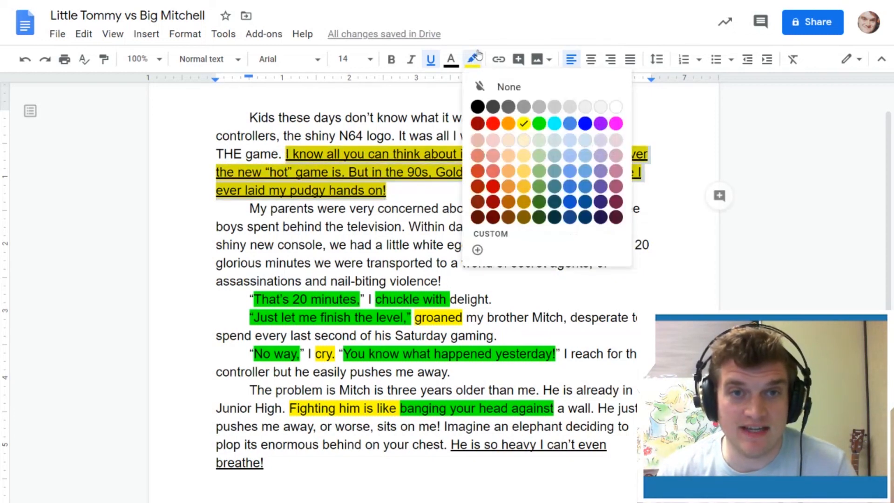
left_click(542, 124)
left_click(491, 188)
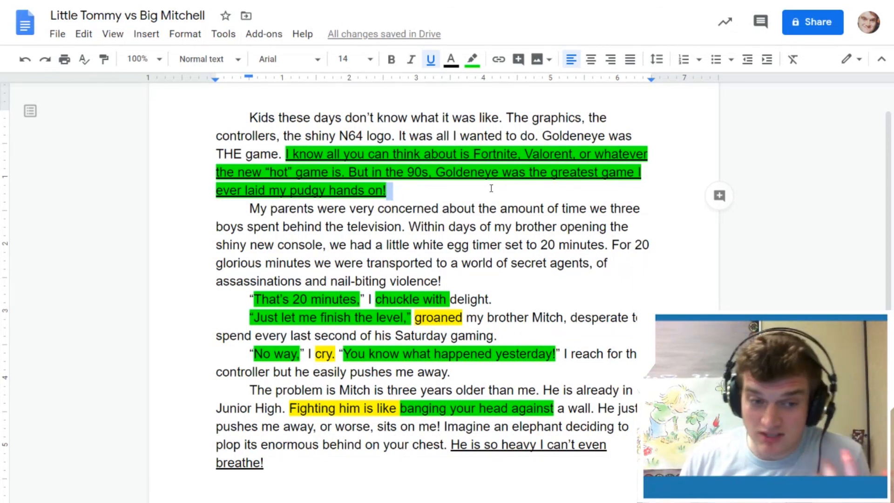
left_click(449, 481)
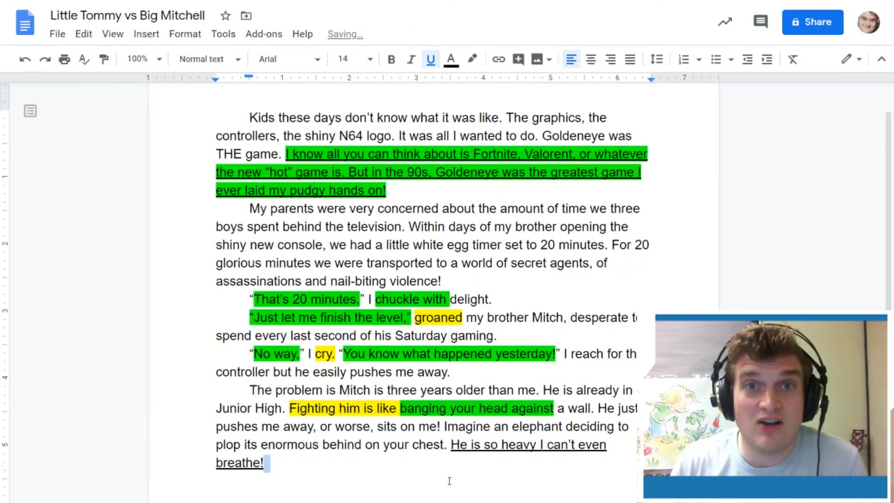